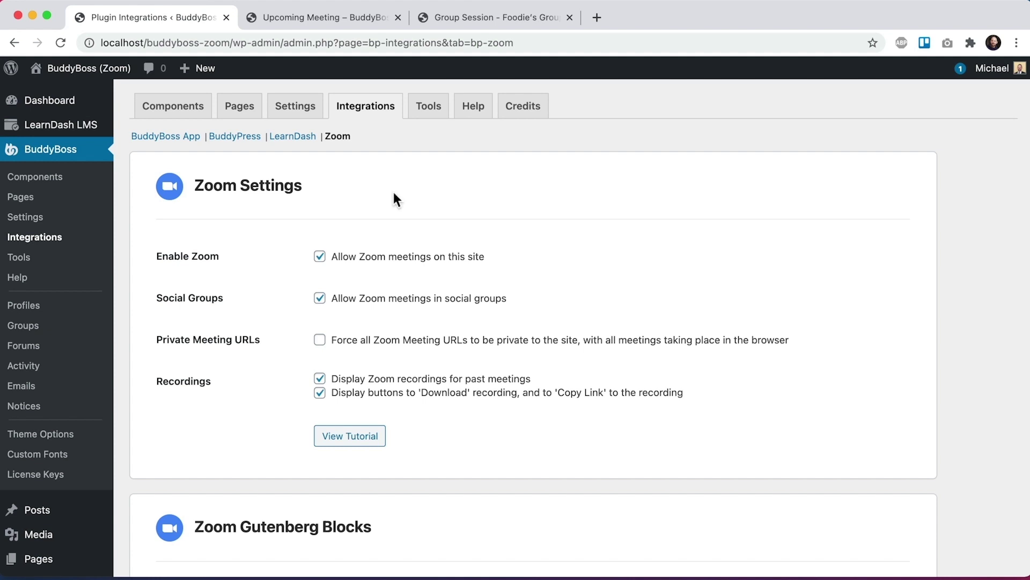
- Open Team Scrum's meeting details on Upcoming Meeting and follow its link to Zoom's launch page
click(326, 21)
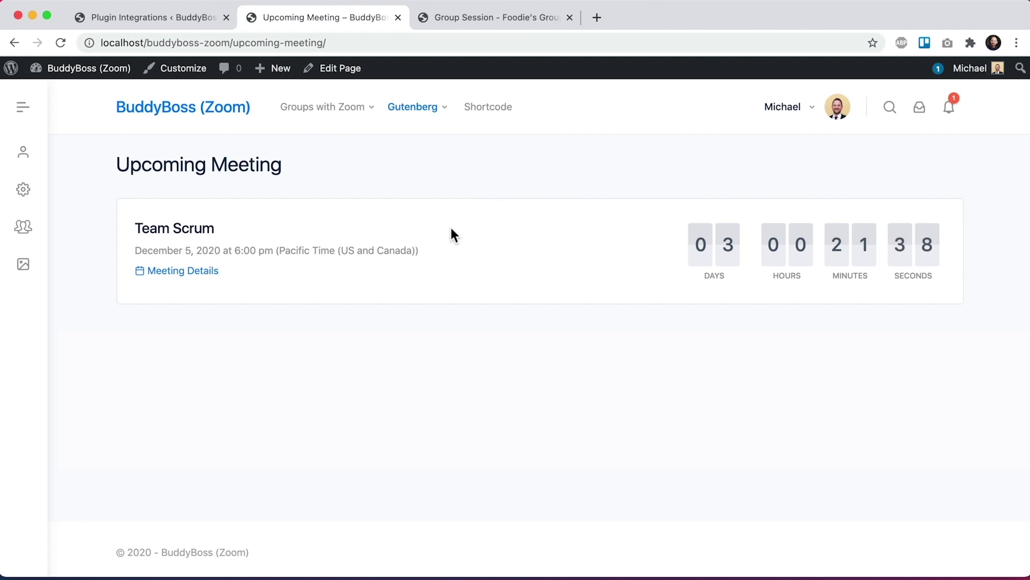
click(186, 276)
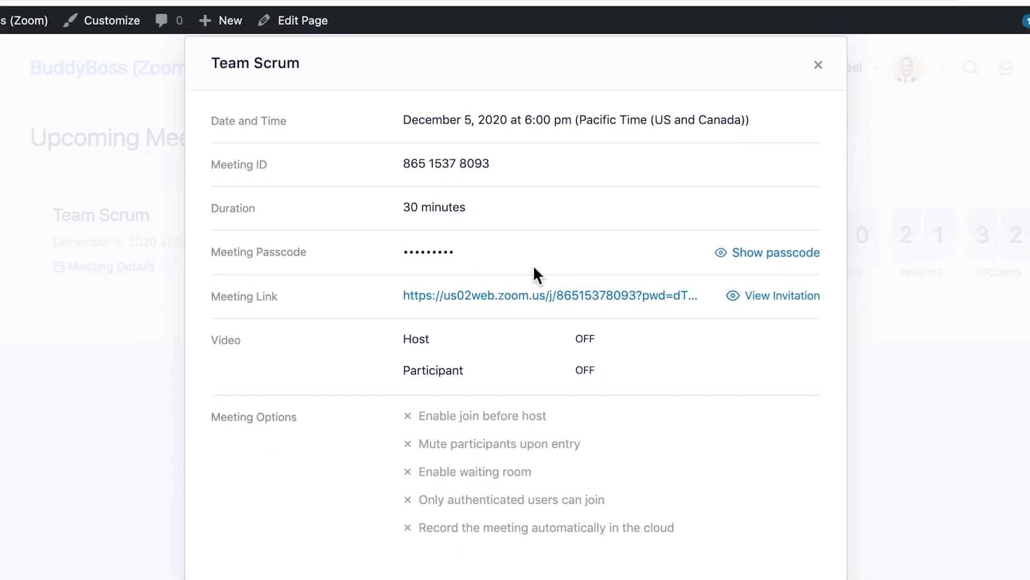
click(528, 299)
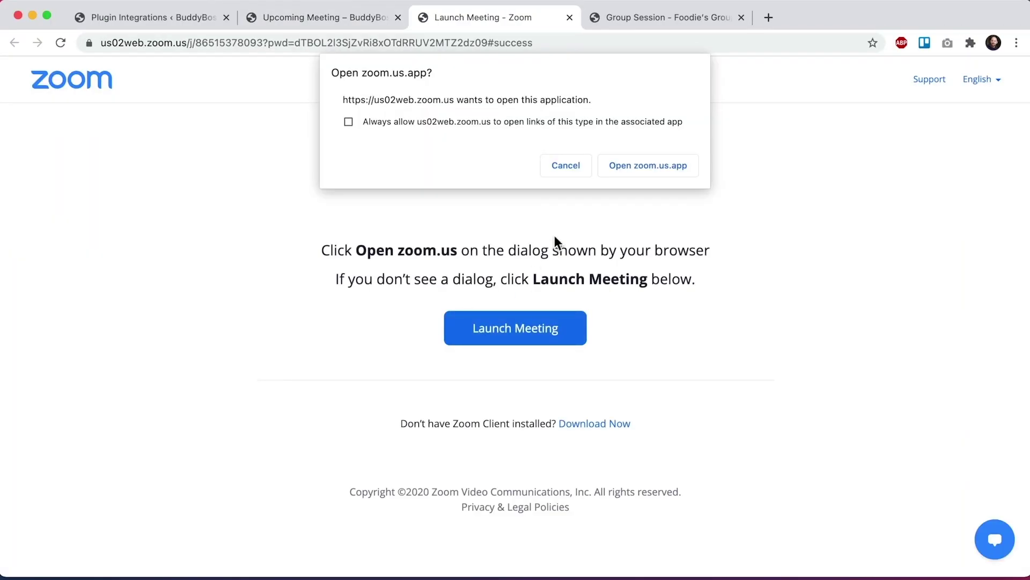
- Close the Zoom tab and view the Group Session invitation, selecting its passcode
click(569, 17)
click(516, 15)
scroll(483, 258, down, 3)
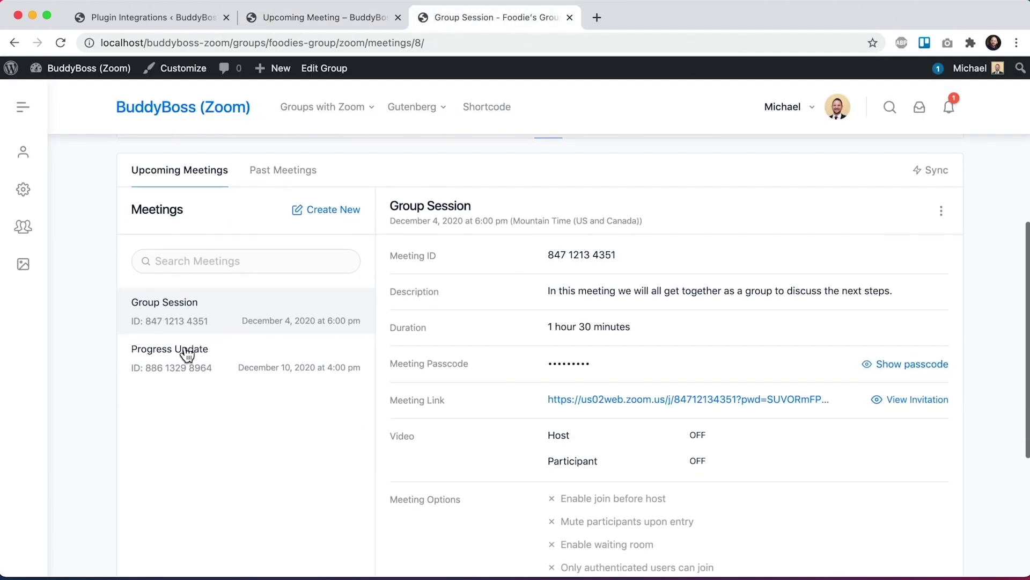
scroll(483, 408, down, 2)
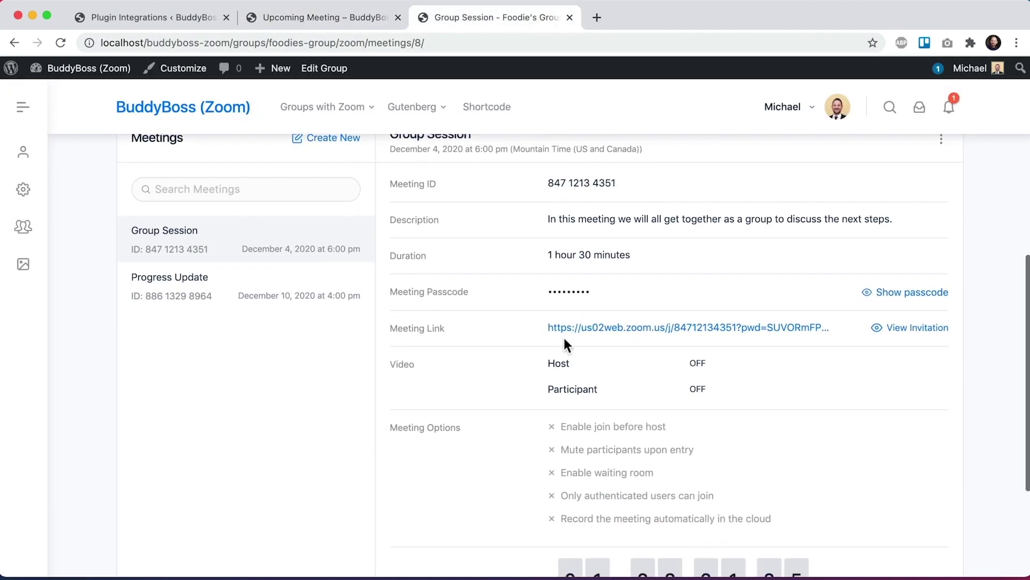
click(926, 332)
double_click(398, 283)
click(263, 365)
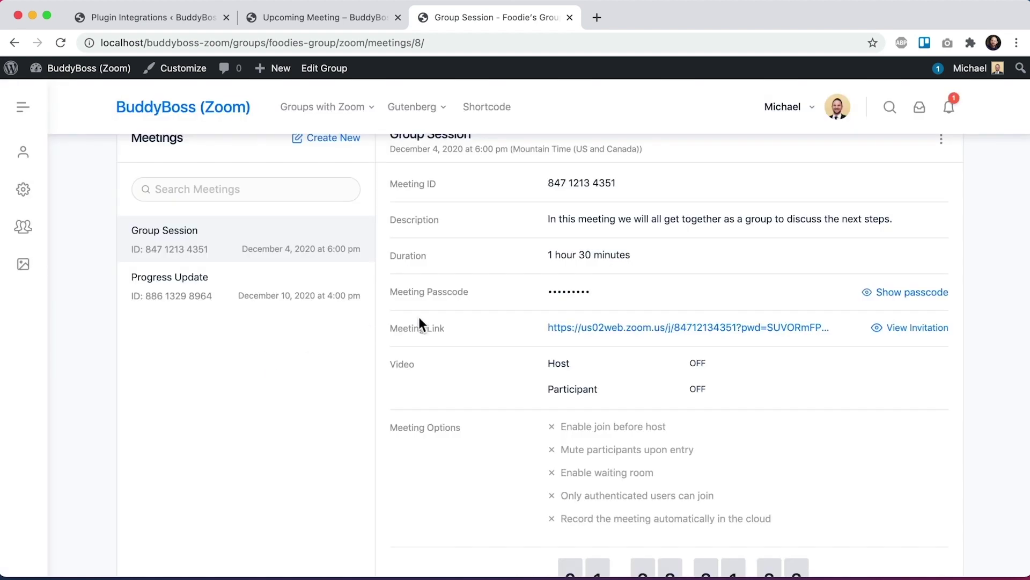
- Follow the Group Session link to Zoom, dismiss the app prompt, and reopen its invitation
click(623, 338)
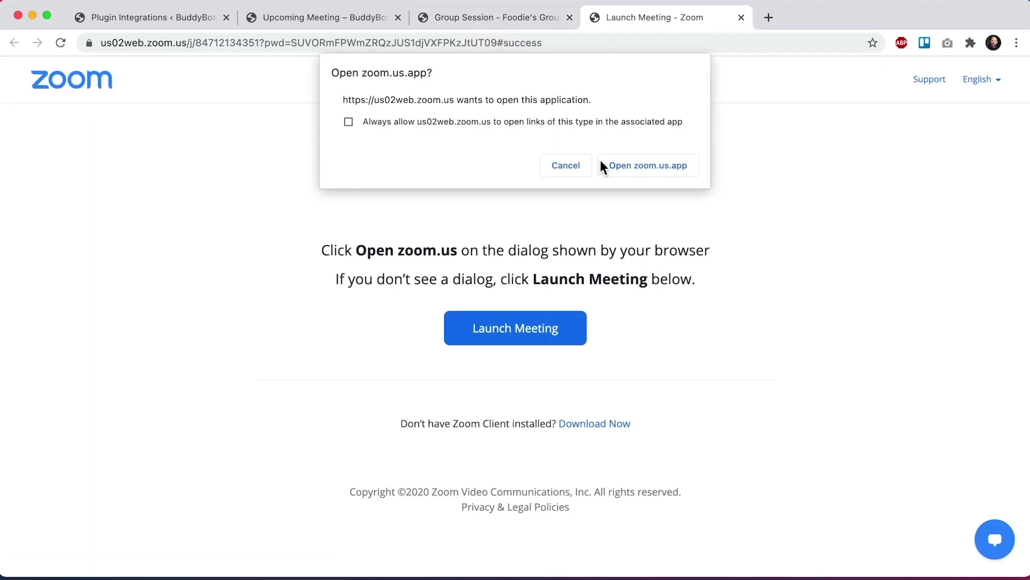
click(565, 165)
click(741, 18)
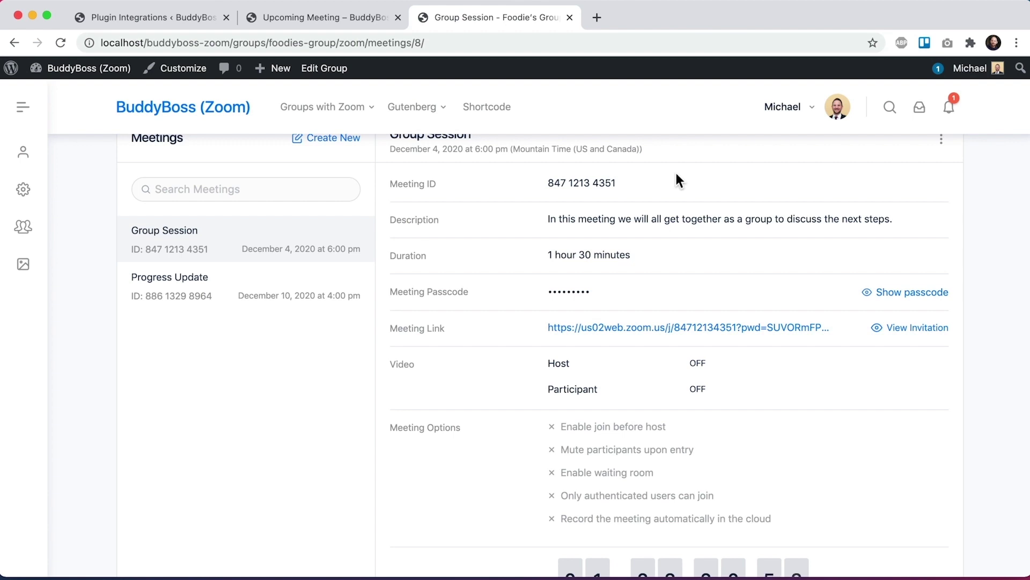
scroll(676, 173, up, 1)
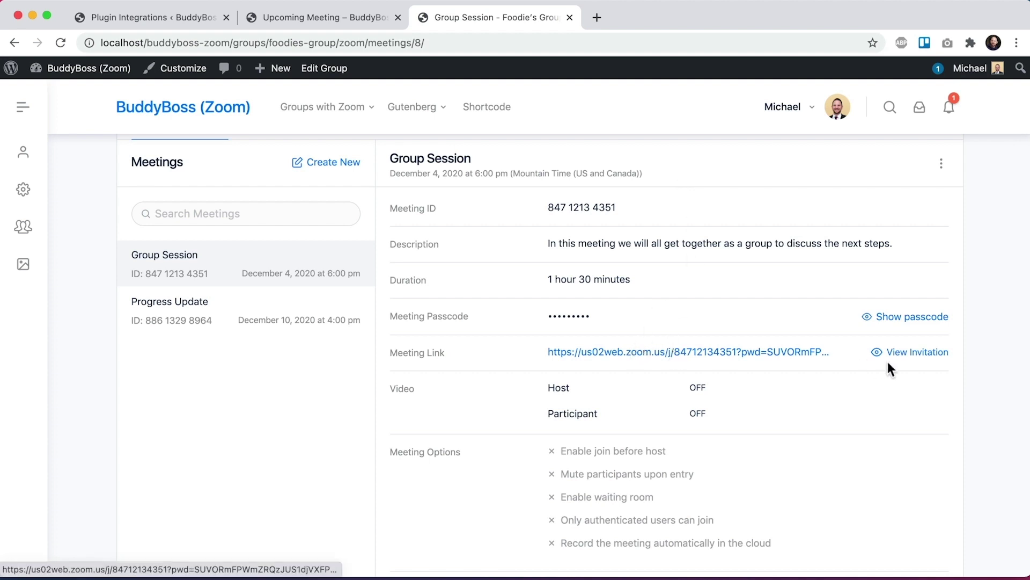
click(914, 350)
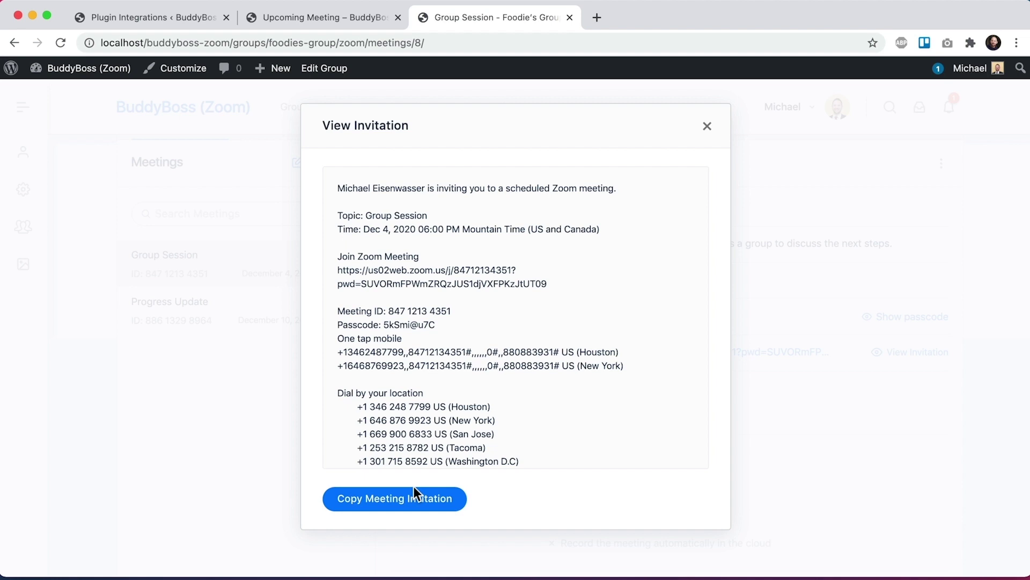
- Tick 'Force all Zoom Meeting URLs to be private' in the Zoom settings and save
click(180, 23)
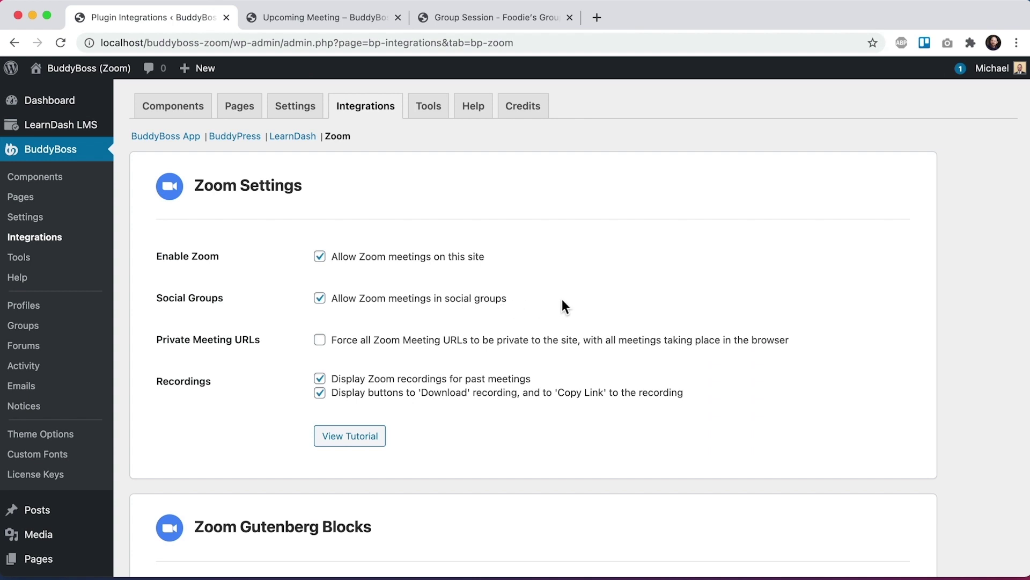
click(500, 340)
scroll(463, 386, down, 7)
click(184, 502)
- Reload the Upcoming Meeting page and check Team Scrum's updated meeting details
click(322, 22)
key(super+r)
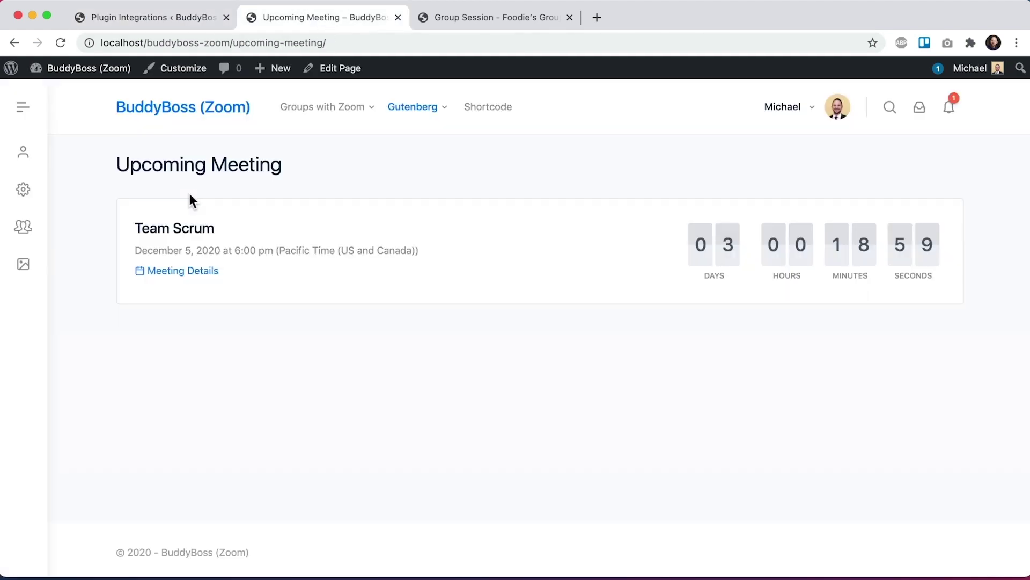
click(59, 42)
click(183, 271)
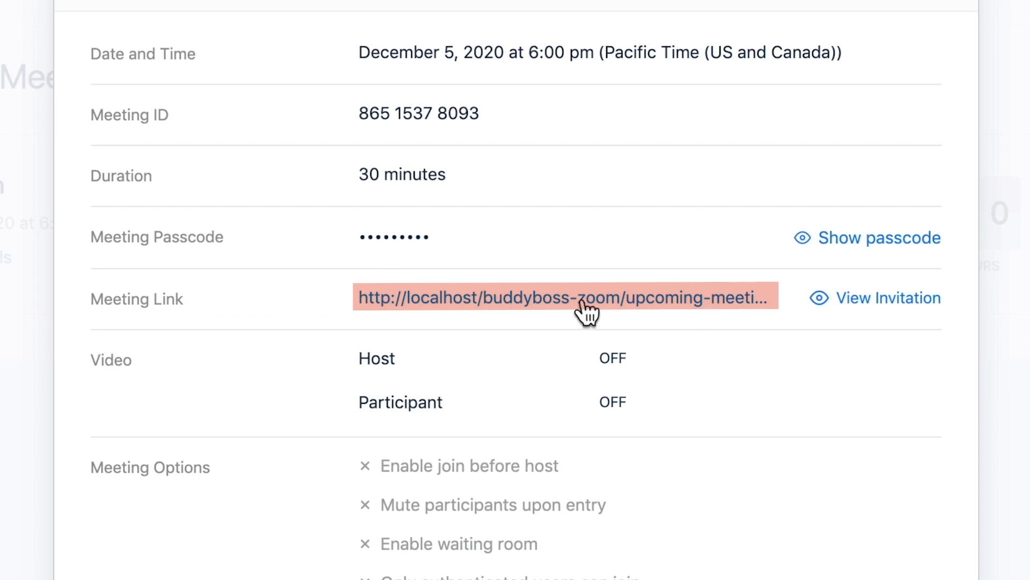
key(Escape)
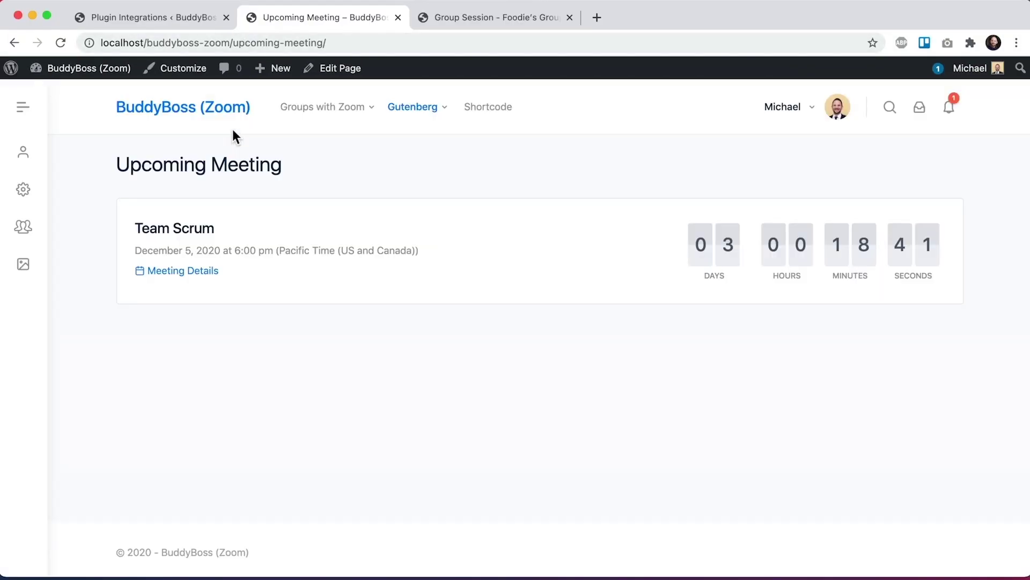
- Close the Group Session invitation and reload the Group Session page
click(453, 17)
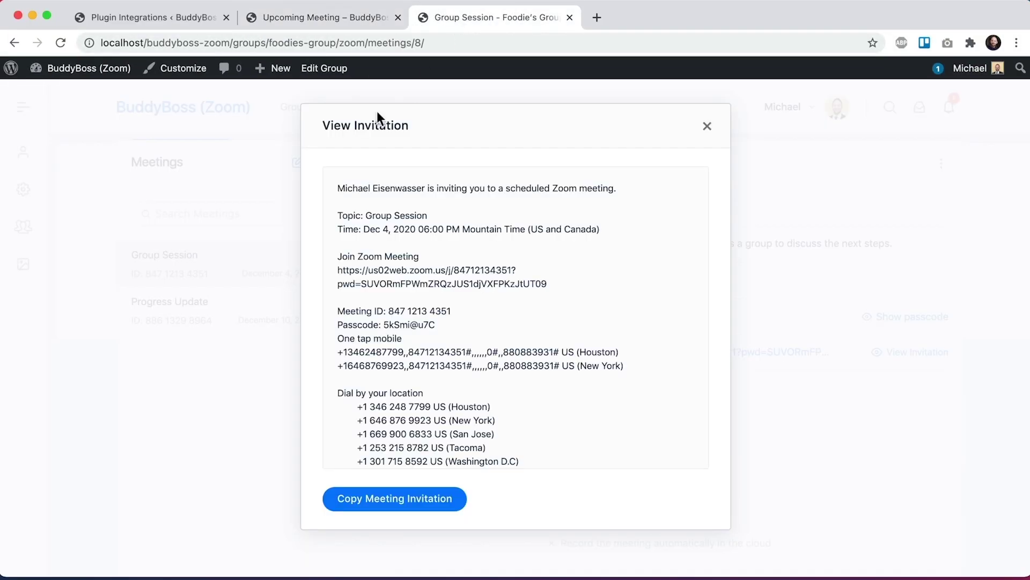
key(Escape)
scroll(327, 226, up, 6)
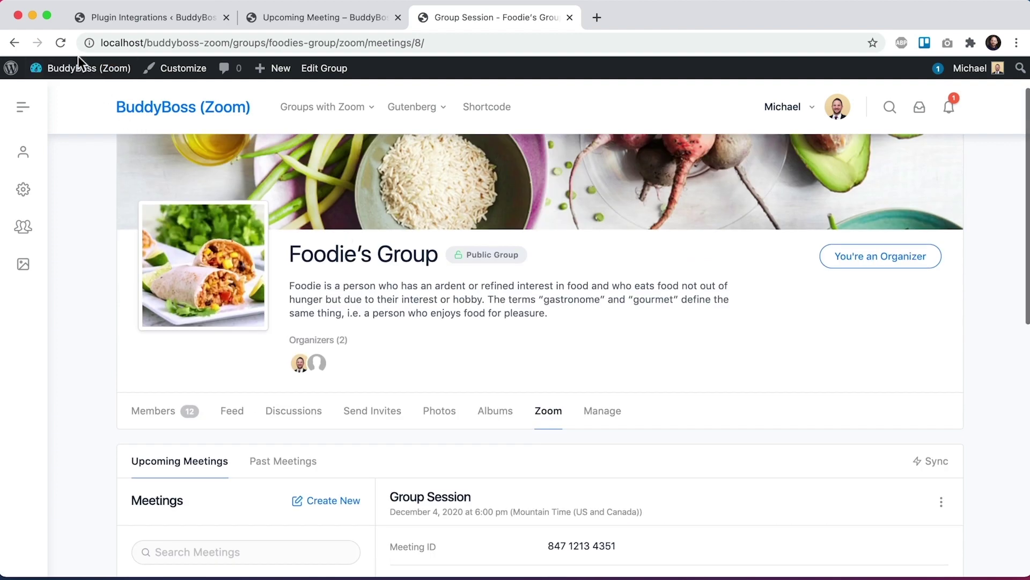
click(60, 43)
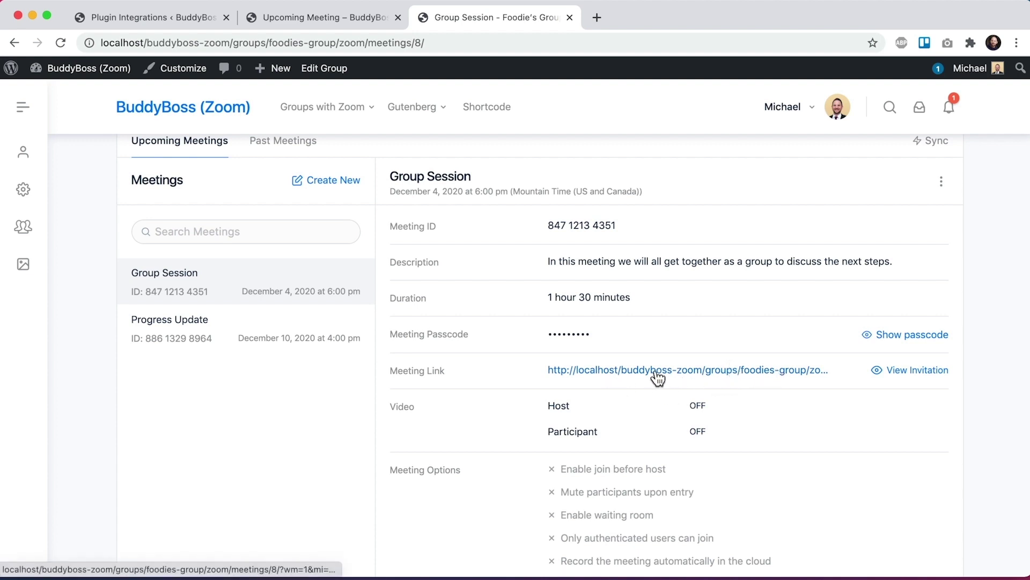
- Follow Team Scrum's now on-site meeting link from its meeting details
click(333, 19)
click(180, 271)
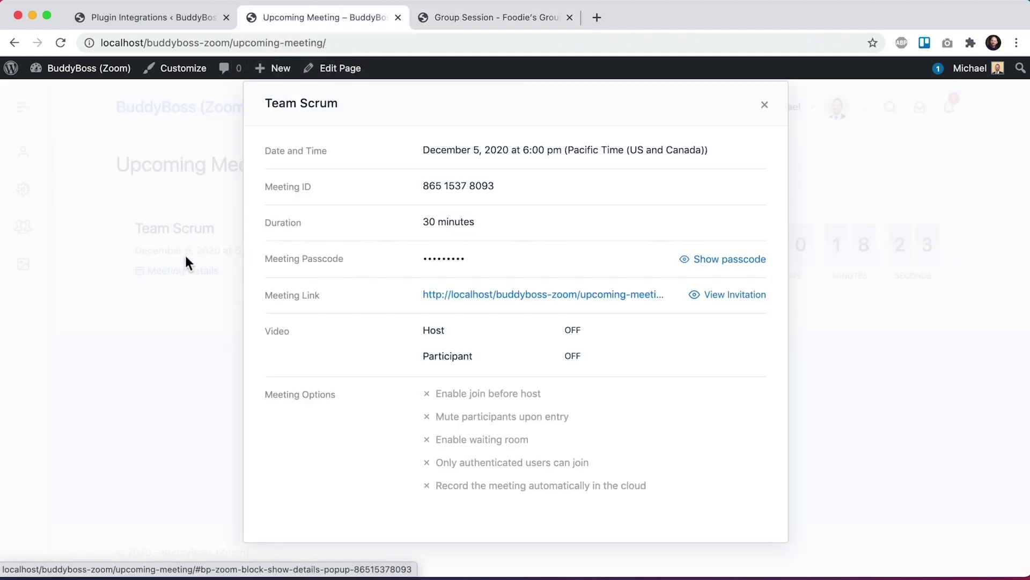
click(533, 295)
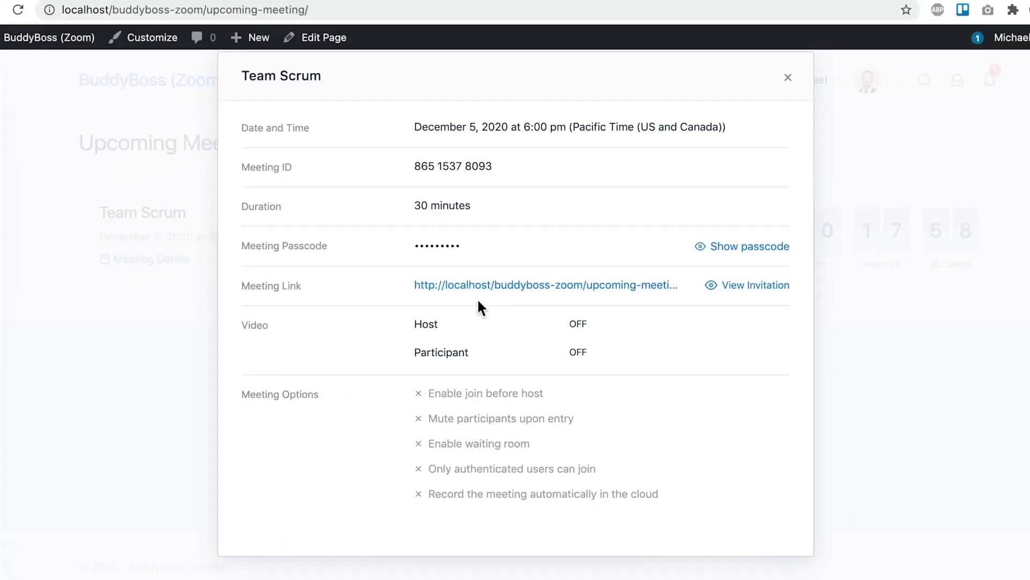
- Copy the Team Scrum meeting link, open an incognito window, and close the meeting details
right_click(489, 291)
click(510, 403)
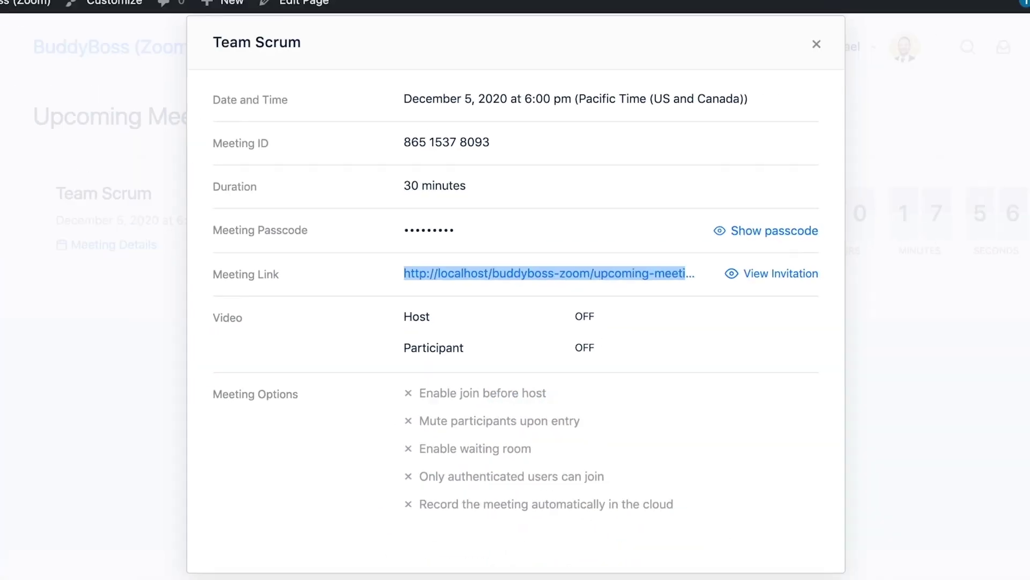
click(94, 1)
click(104, 42)
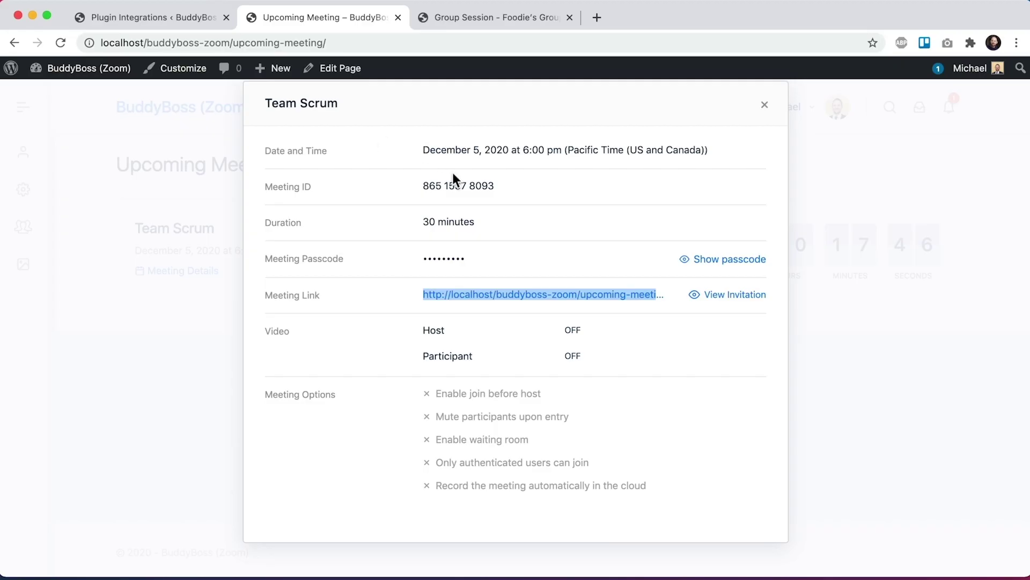
click(201, 231)
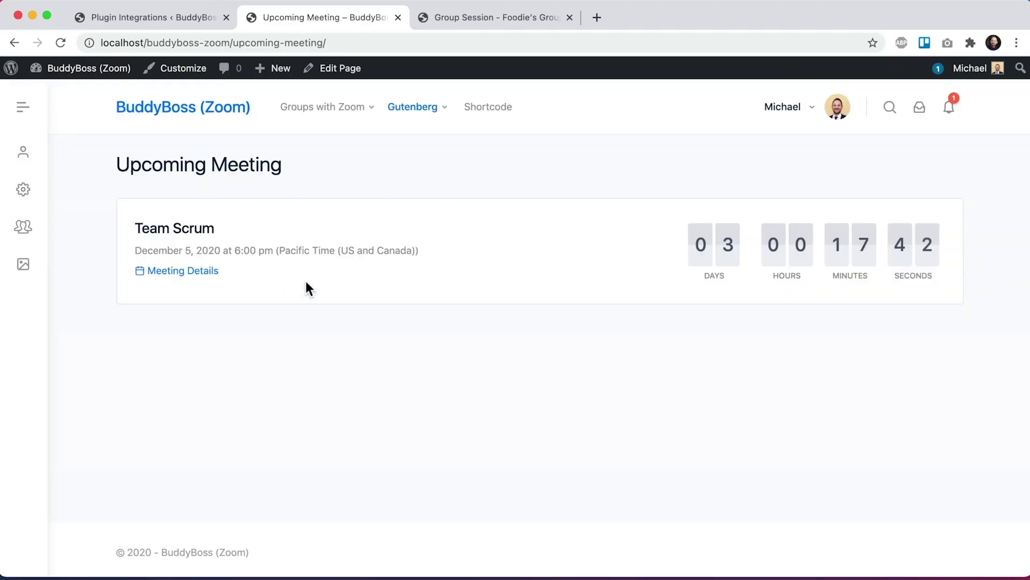
- Enable 'Restrict site access to only logged-in members' in BuddyBoss settings and save
click(193, 19)
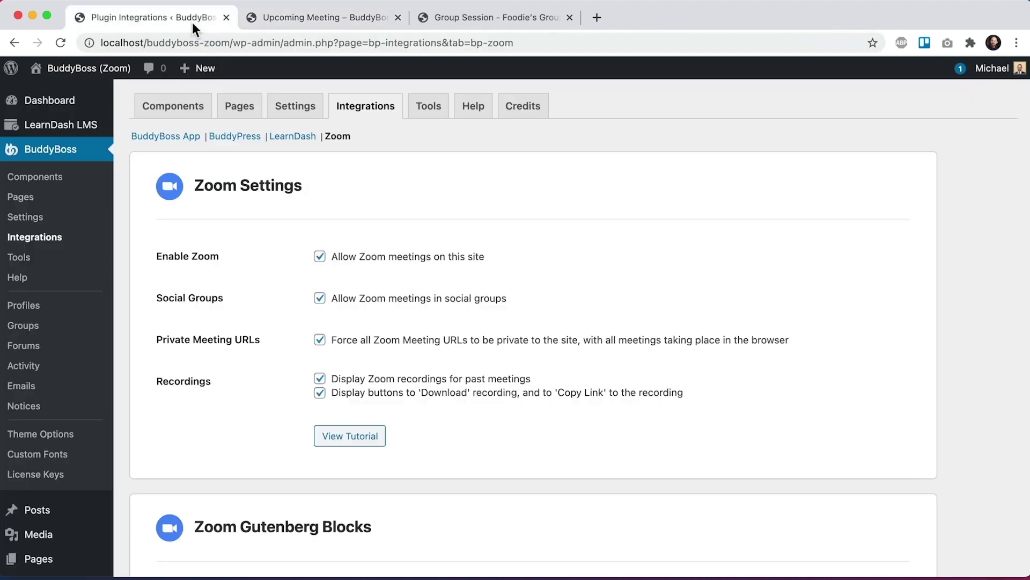
scroll(201, 350, down, 2)
scroll(202, 354, up, 2)
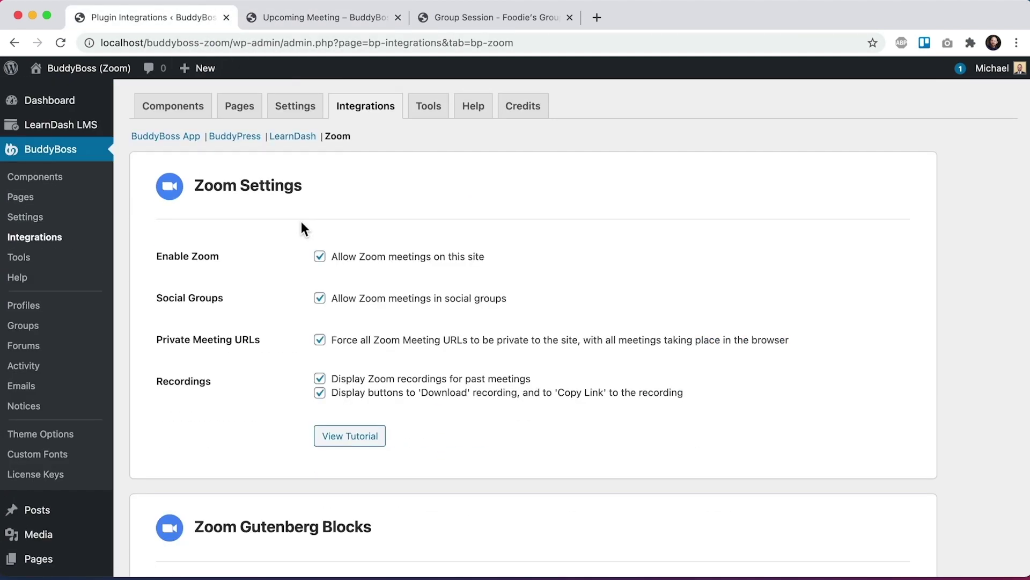
click(317, 117)
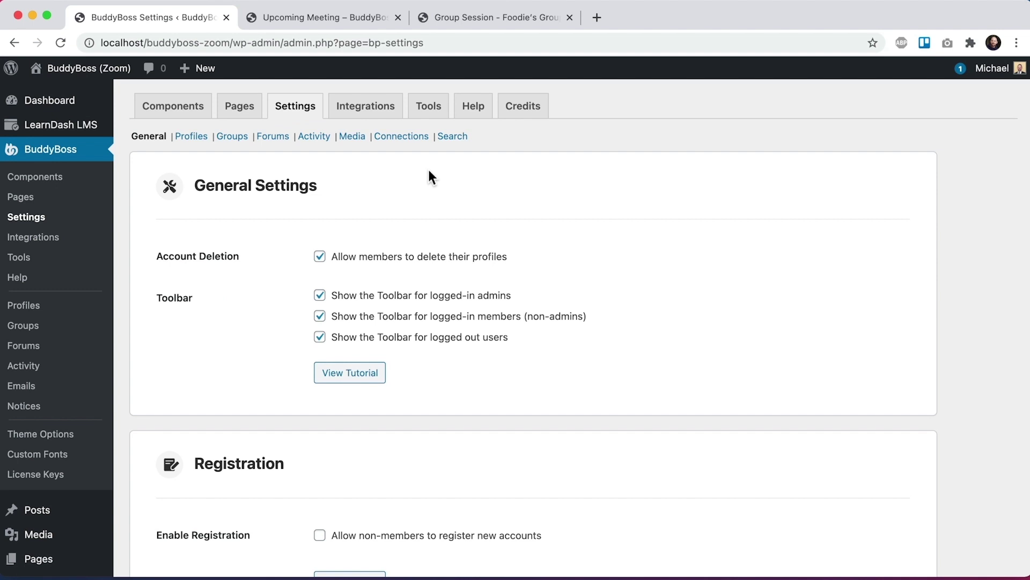
scroll(428, 172, down, 3)
scroll(430, 177, down, 5)
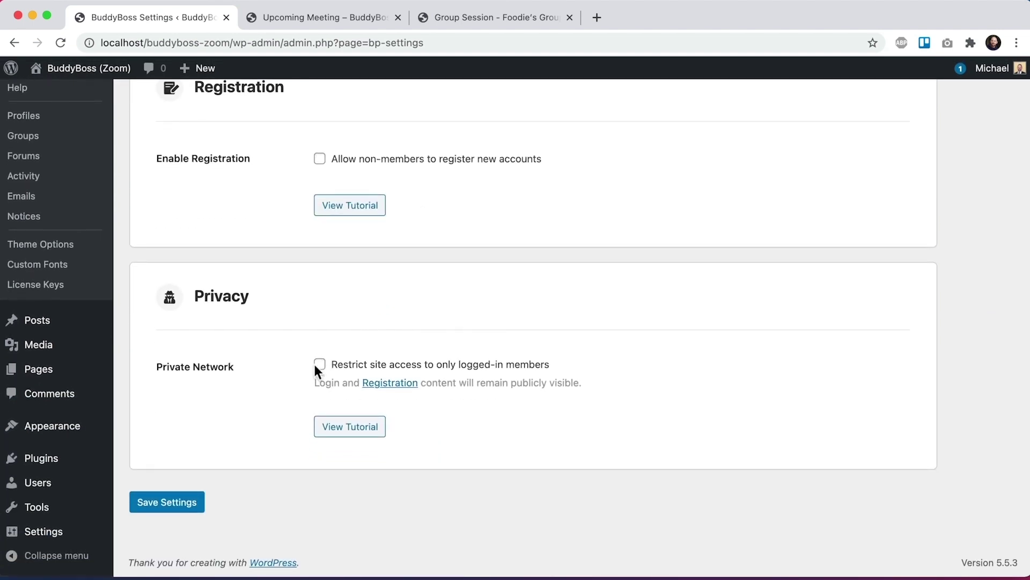
click(320, 365)
click(183, 501)
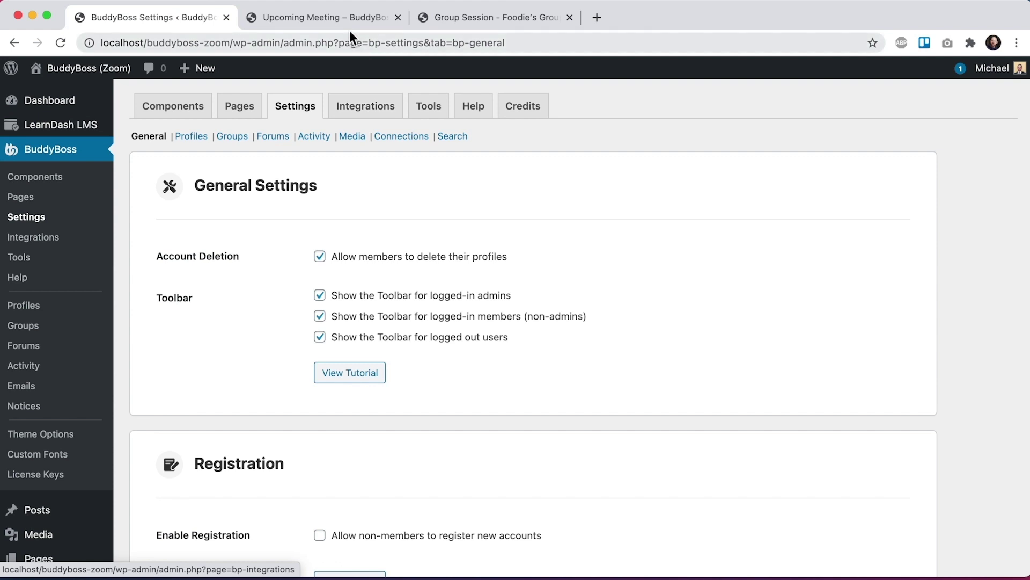
click(343, 19)
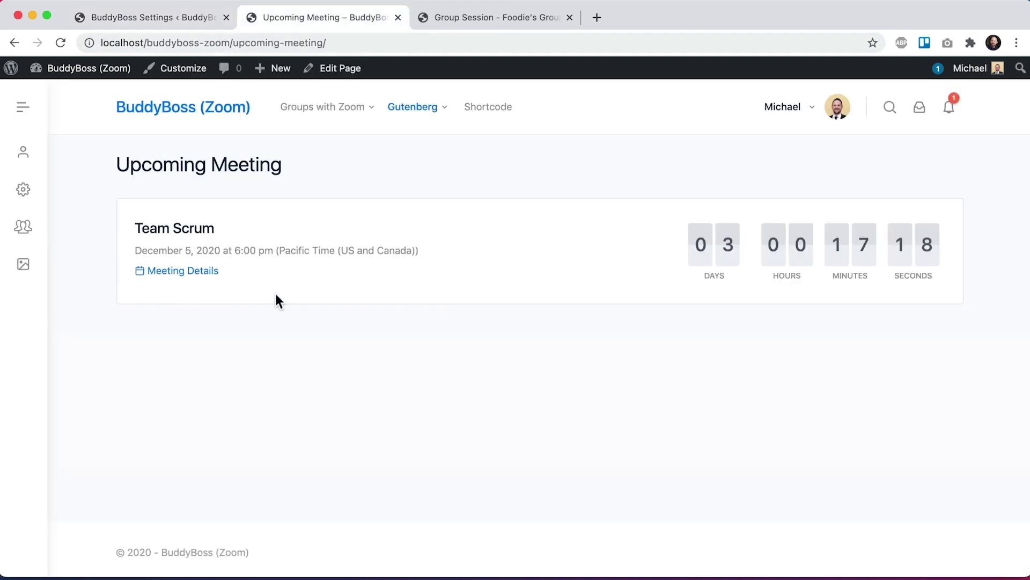
- Copy the Team Scrum meeting link from its meeting details
click(197, 271)
right_click(507, 294)
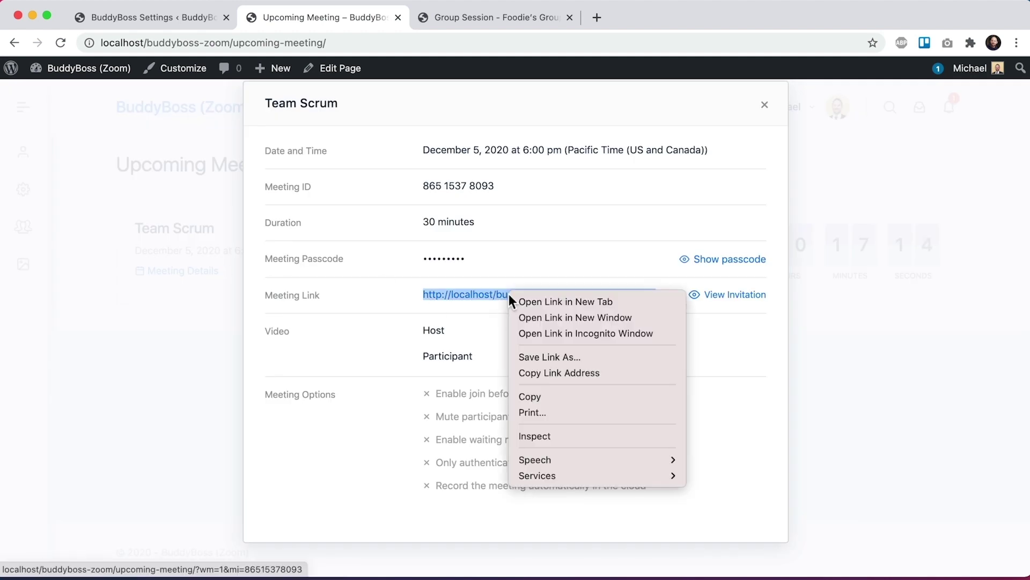
click(537, 398)
- Load the copied Team Scrum link in a new incognito window to test it logged out
click(97, 1)
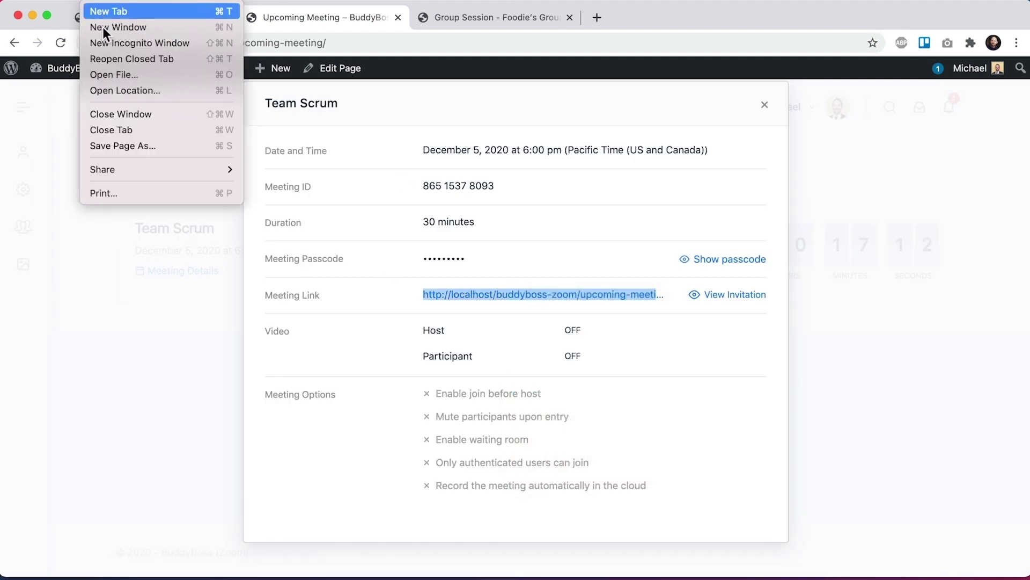
click(132, 39)
key(super+v)
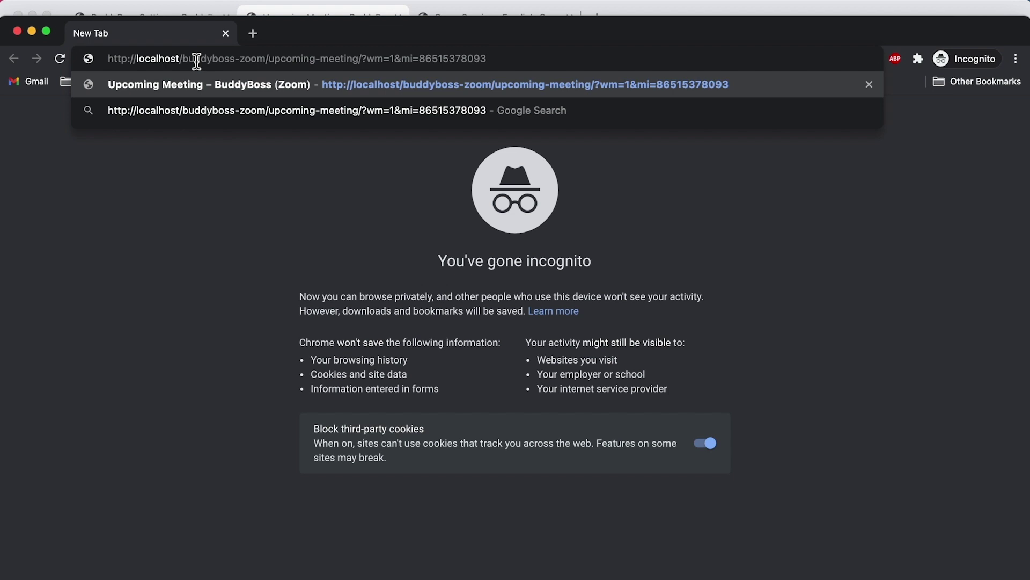
key(Return)
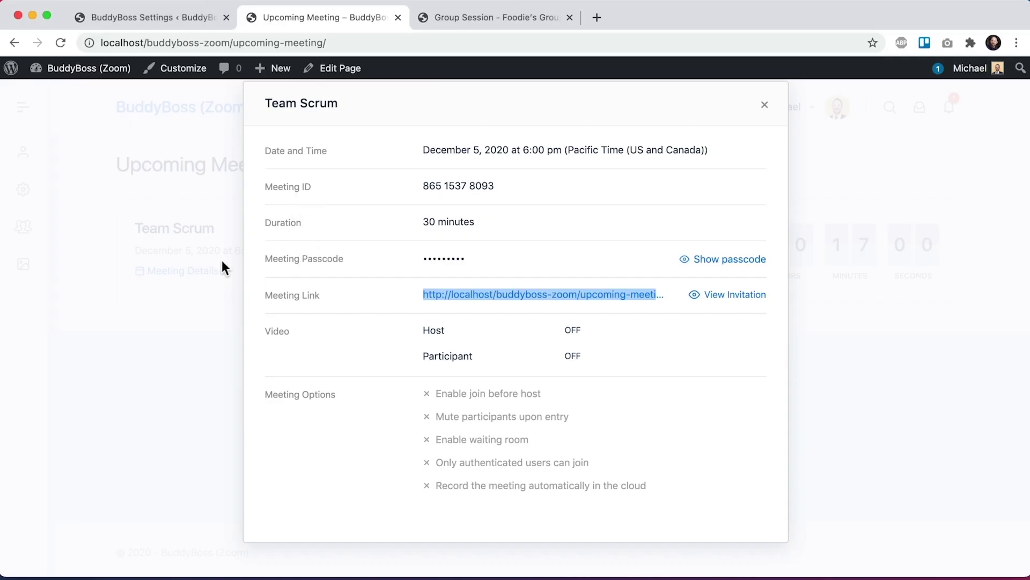
click(221, 264)
click(468, 17)
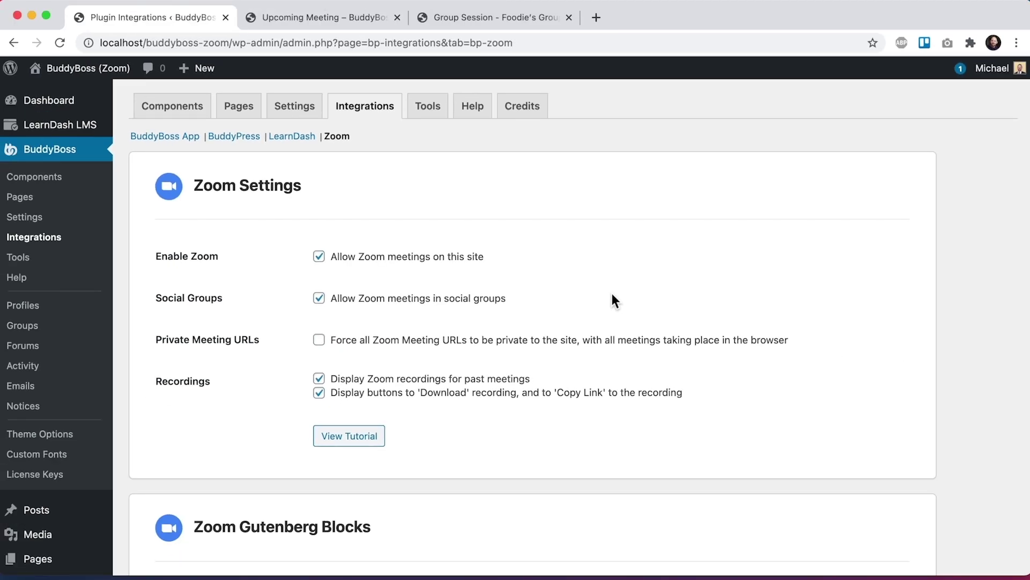
- Start the Team Scrum meeting in the Zoom app from Upcoming Meeting
click(334, 17)
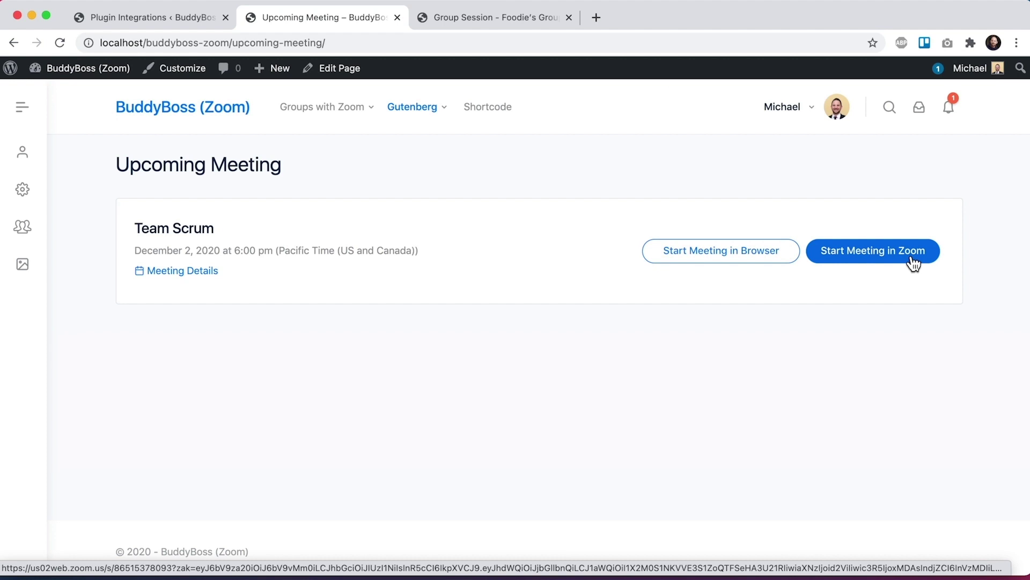
click(912, 263)
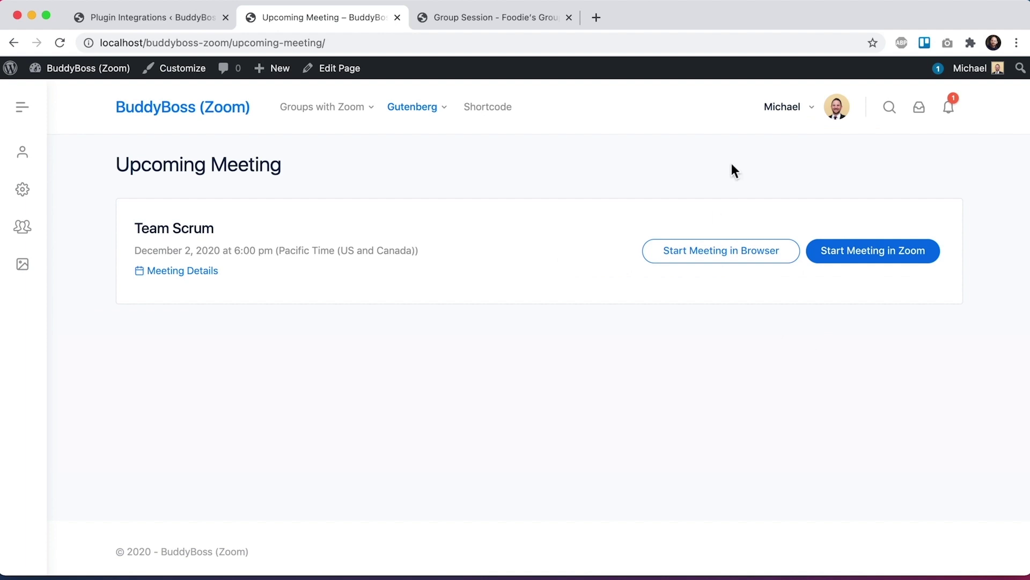
- Re-enable Private Meeting URLs in the Zoom settings, save, and reload Upcoming Meeting
click(160, 22)
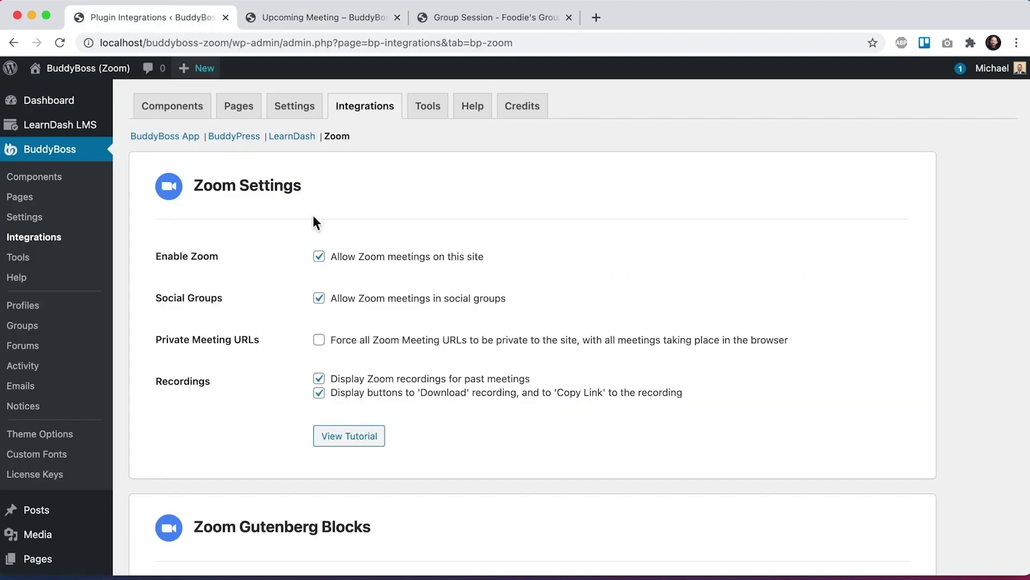
click(319, 340)
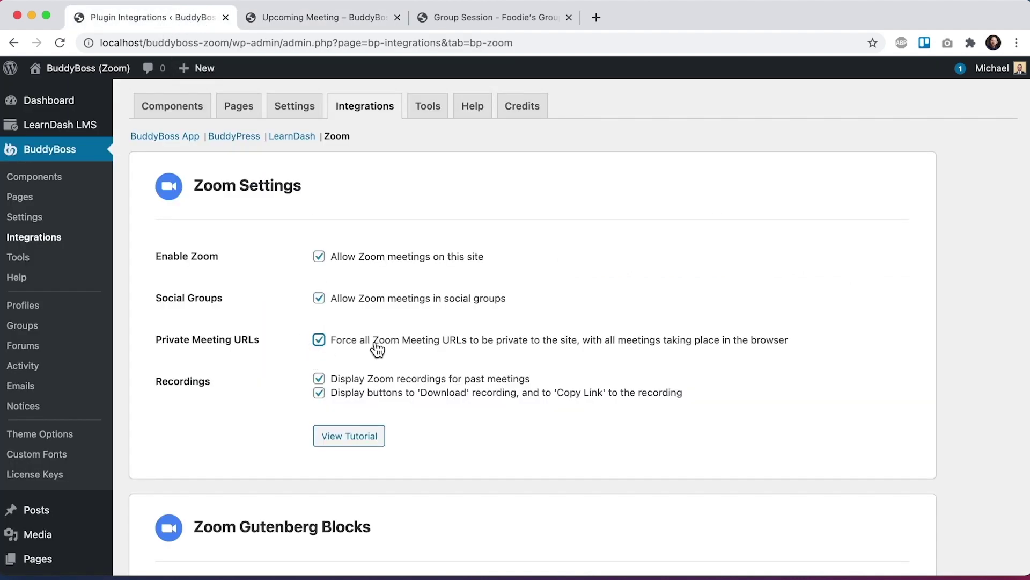
scroll(298, 356, down, 7)
click(158, 504)
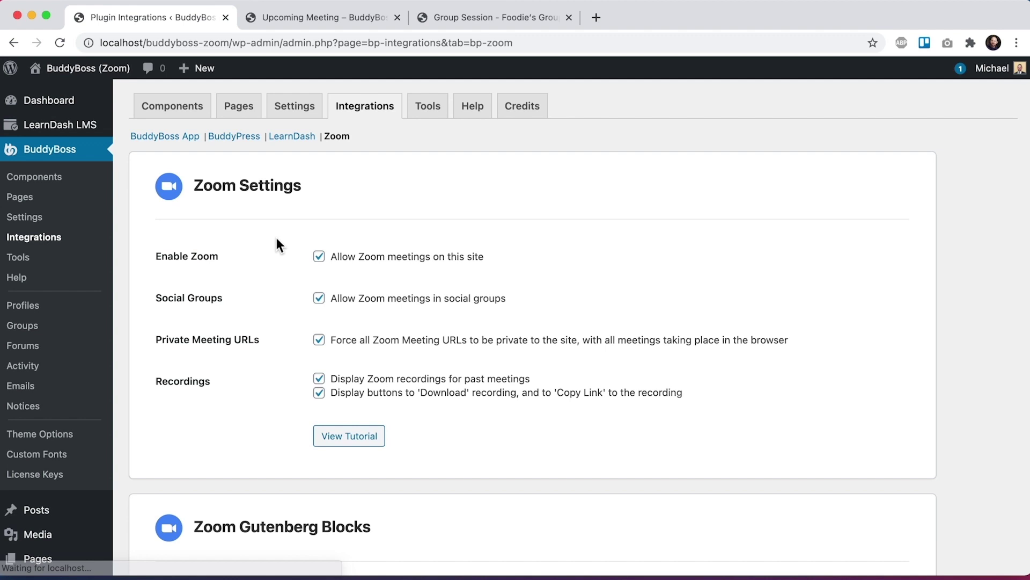
click(299, 21)
key(super+r)
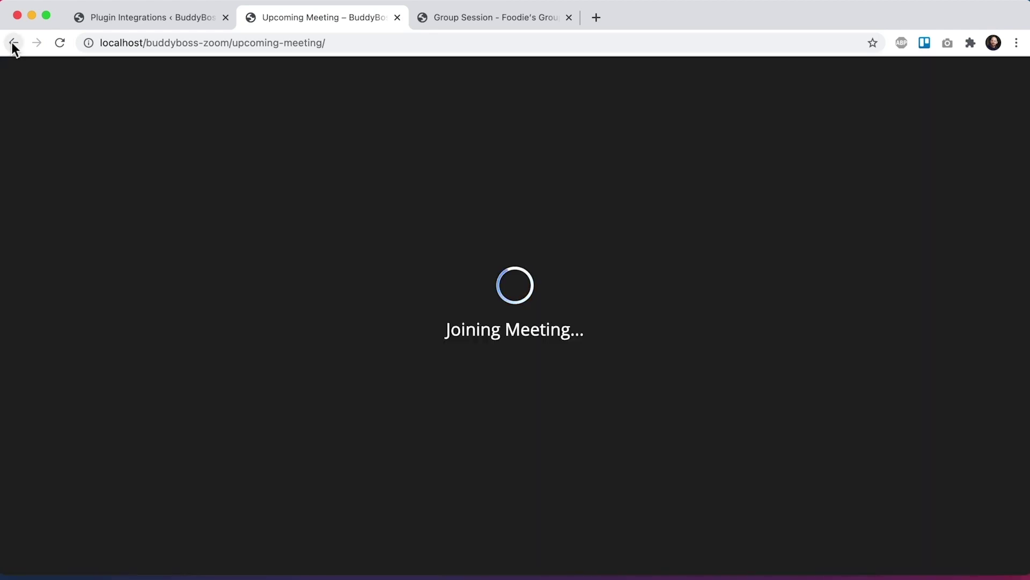
- Go back from the joining screen to Upcoming Meeting, then return to the Zoom settings
click(14, 45)
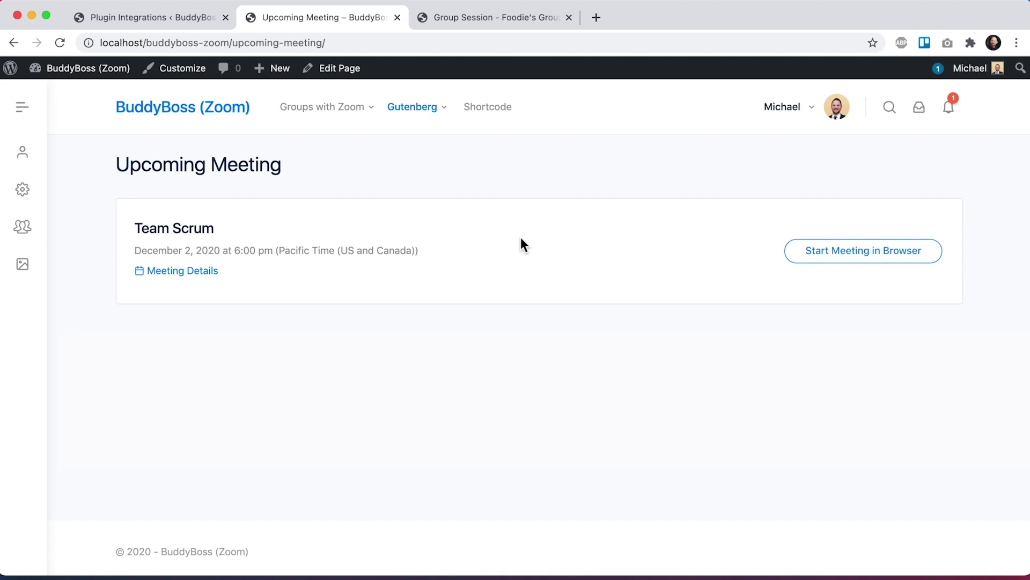
click(207, 17)
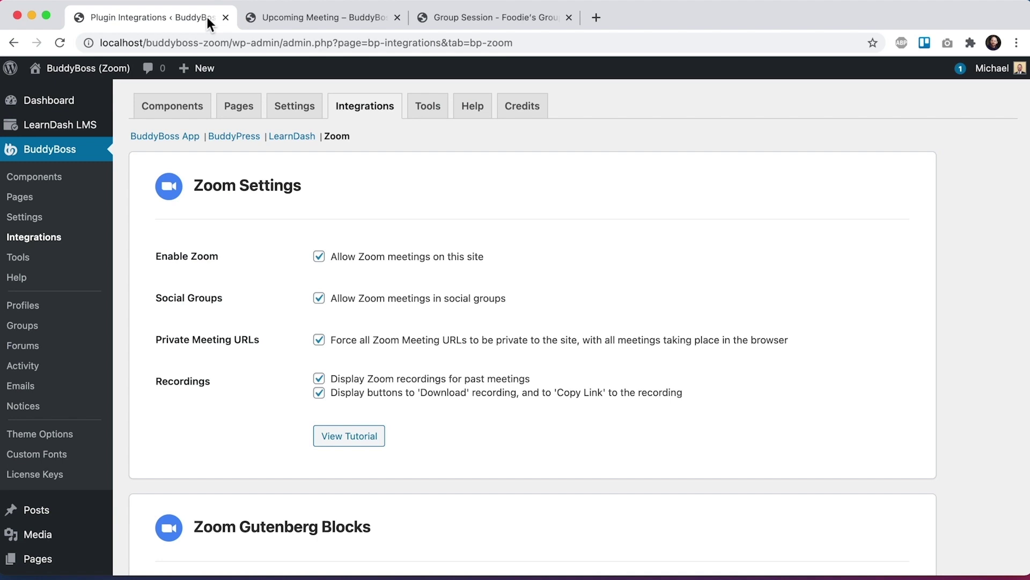